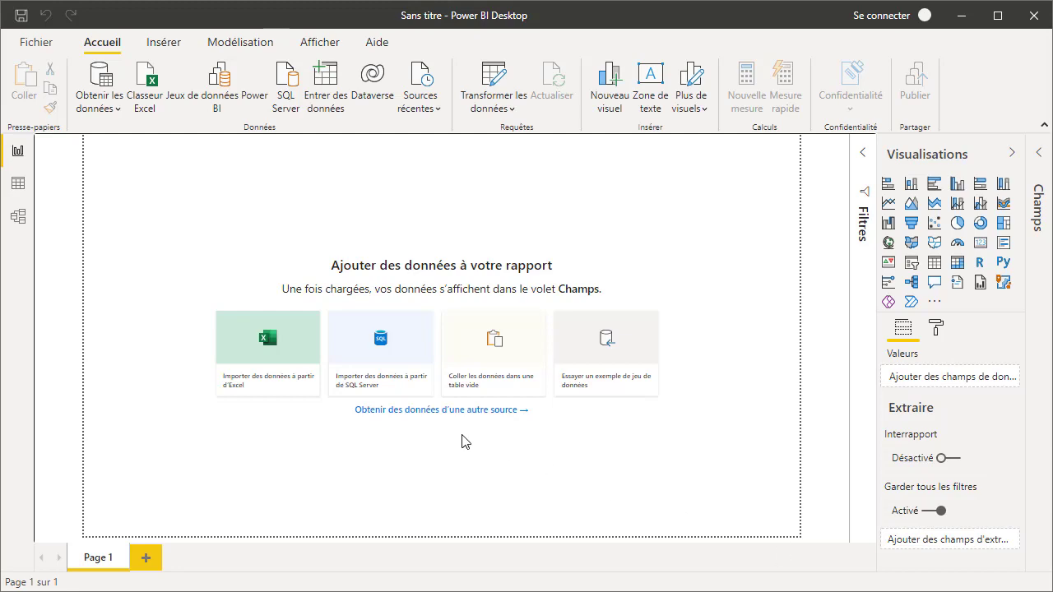
Step: Load the Sup table from superheros.xlsx and expand it to show Force, Nom, Pouvoir and Sexe
click(280, 370)
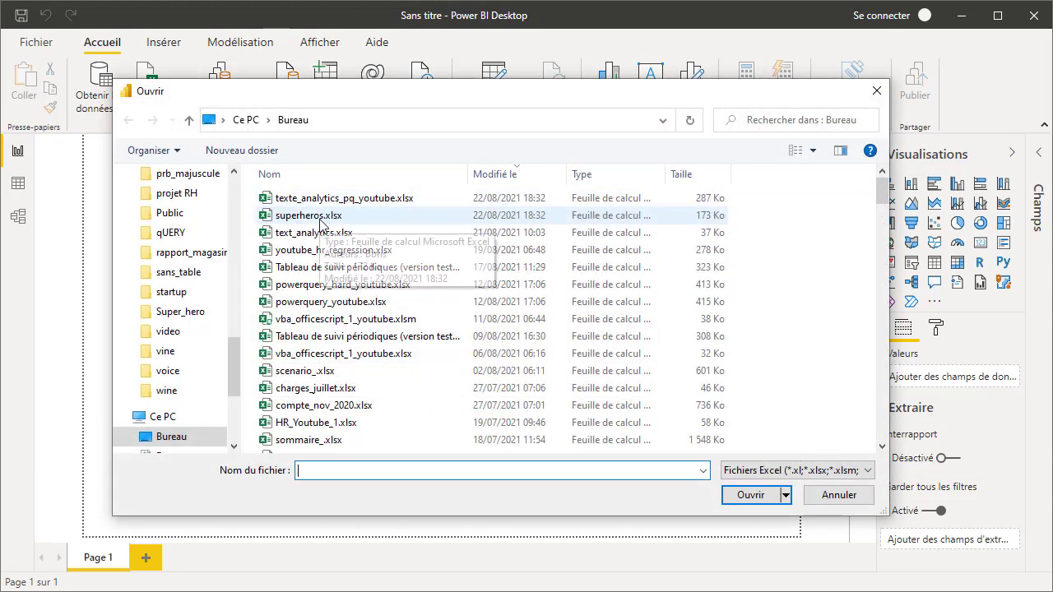
double_click(320, 217)
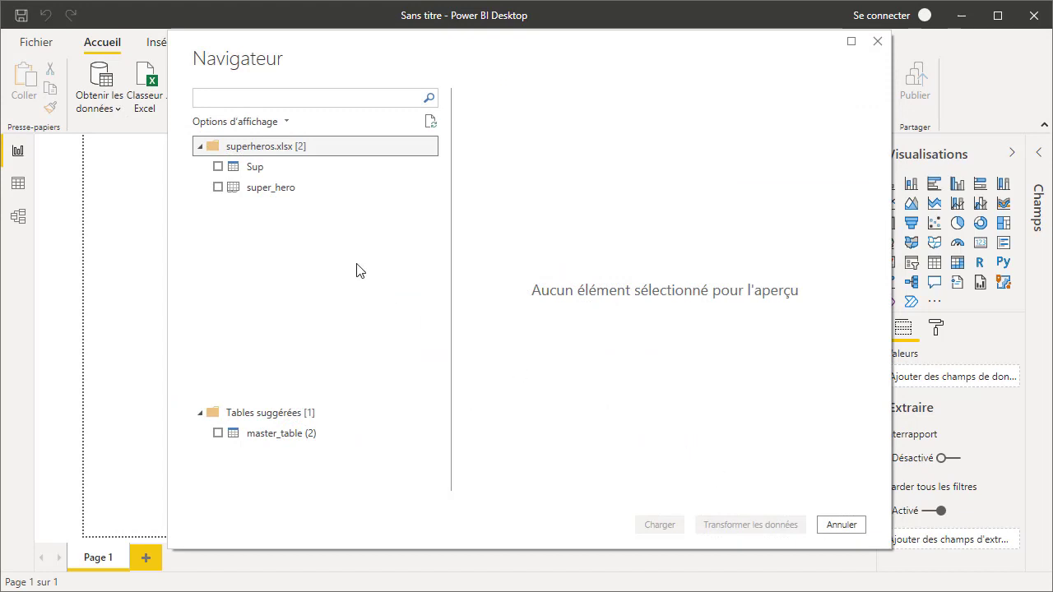
click(218, 167)
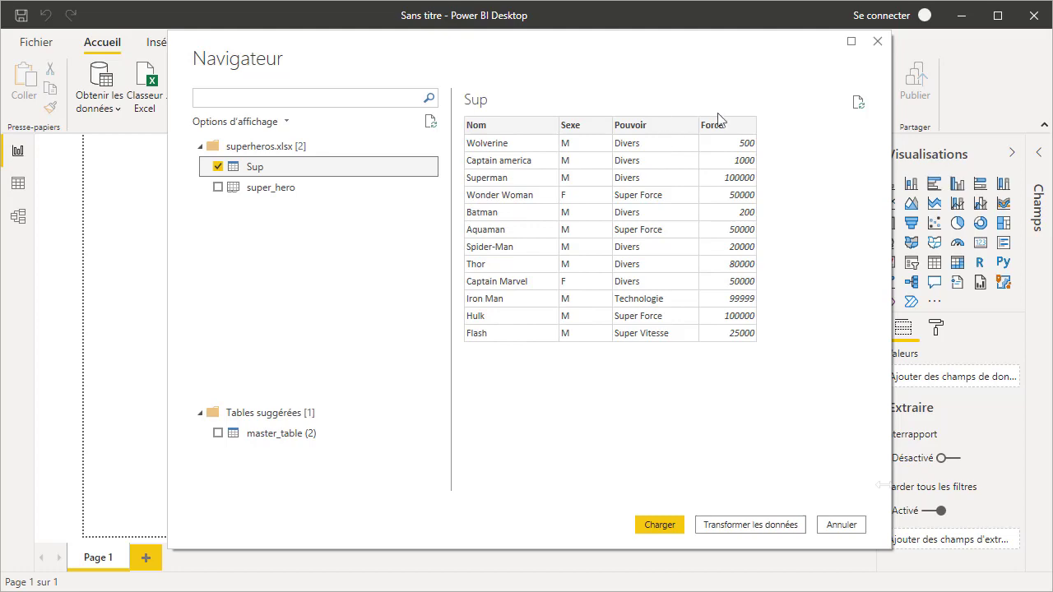
click(663, 524)
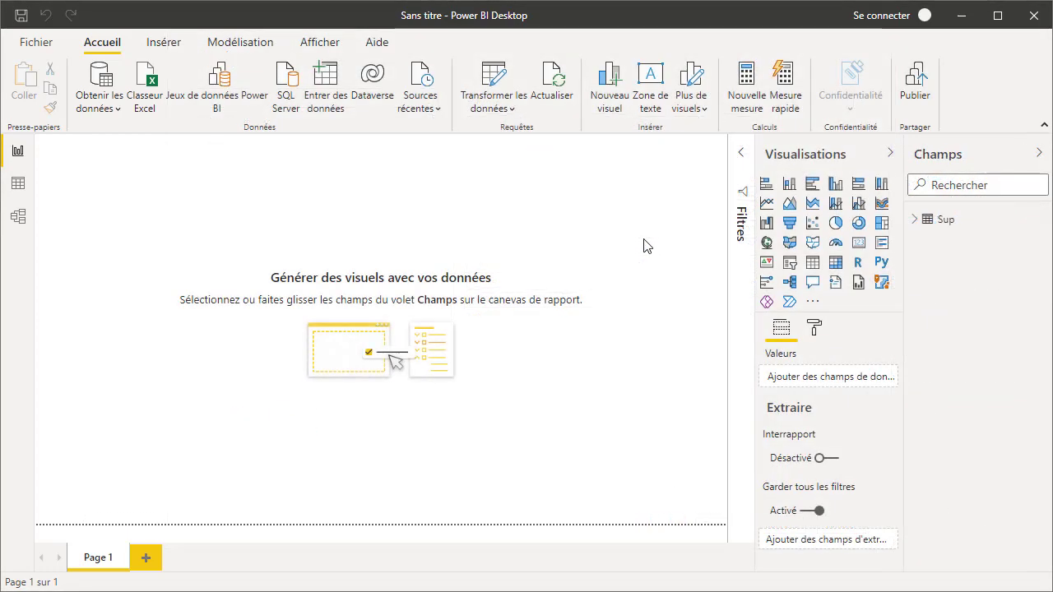
click(916, 219)
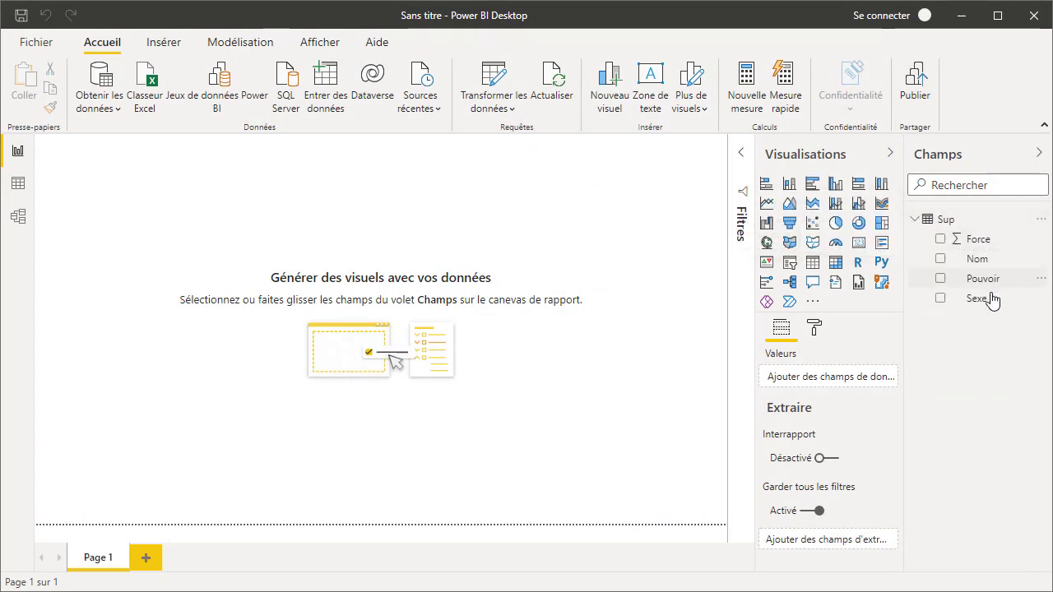
Step: Switch to Data view to see the Sup table's 12 superhero rows
click(18, 188)
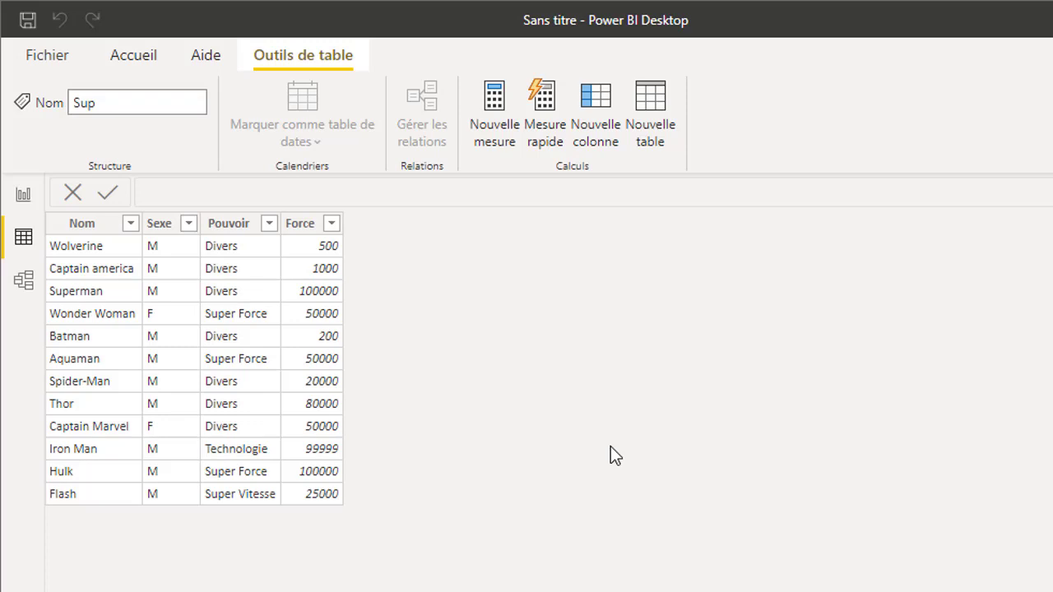
Step: Add a new calculated column to Sup named Univers
click(607, 125)
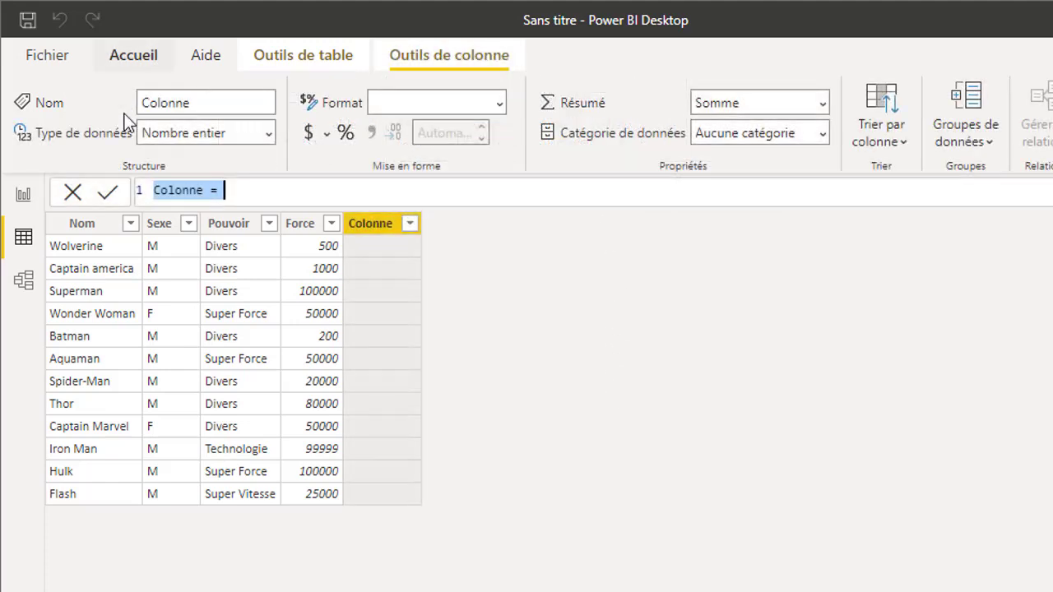
double_click(190, 190)
text(Univers)
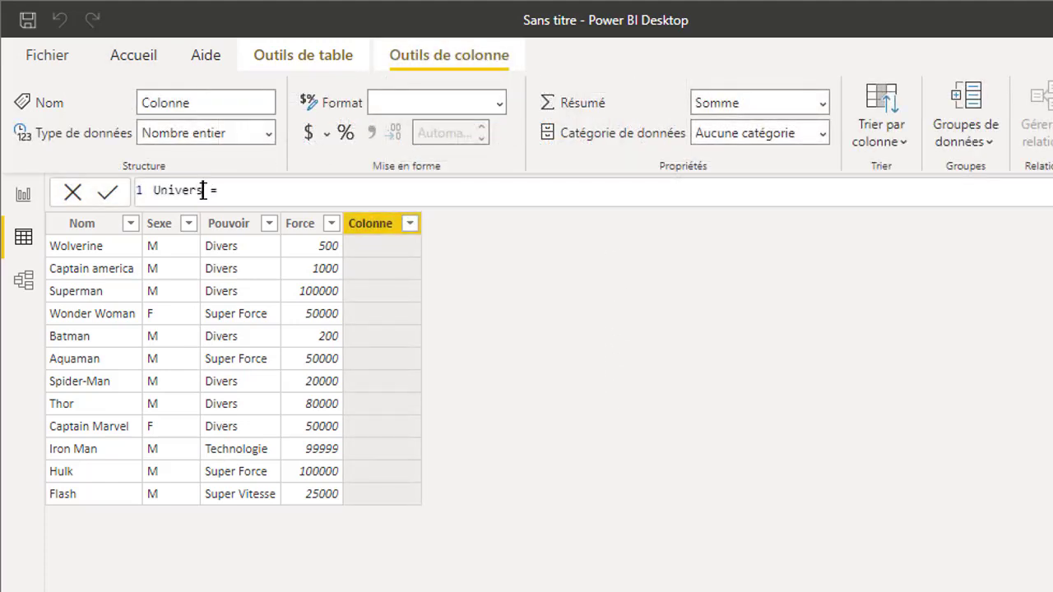
Step: Start the Univers formula with SWITCH( TRUE() and begin a second line
click(251, 187)
text(swi)
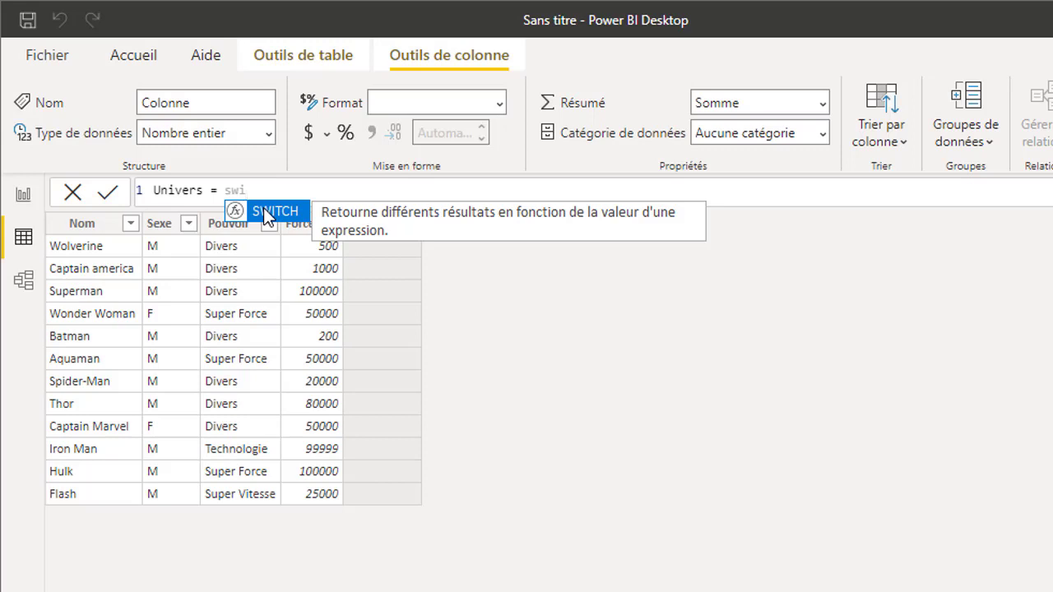
click(265, 214)
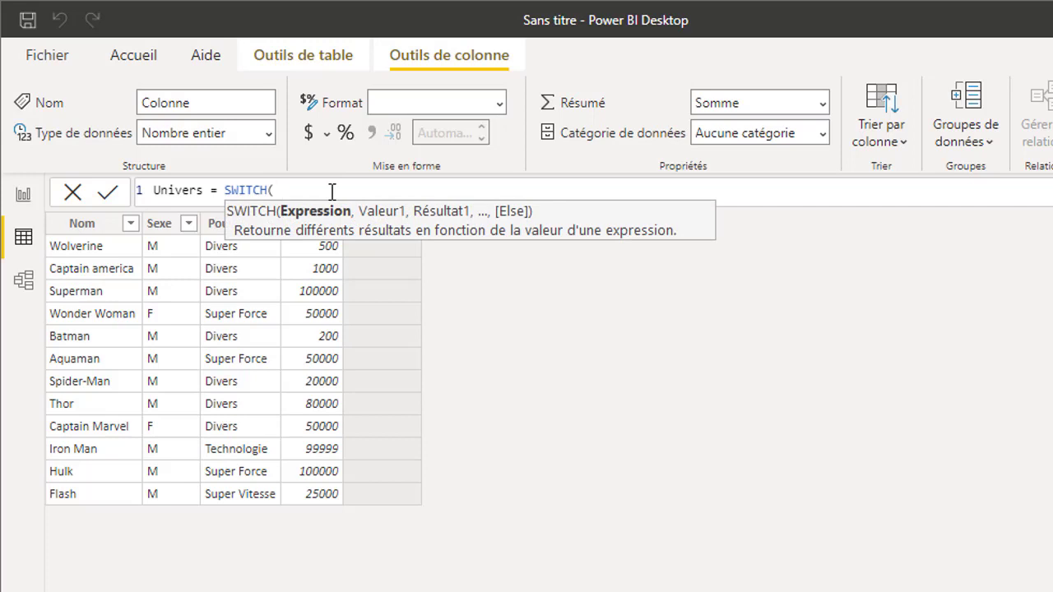
text( TR)
click(357, 393)
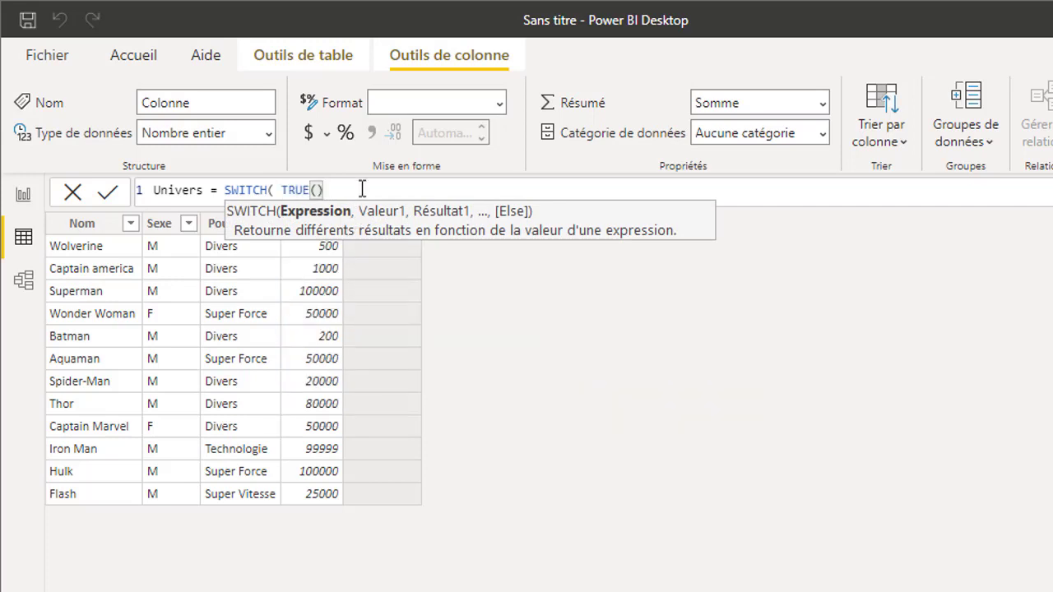
key(shift+Return)
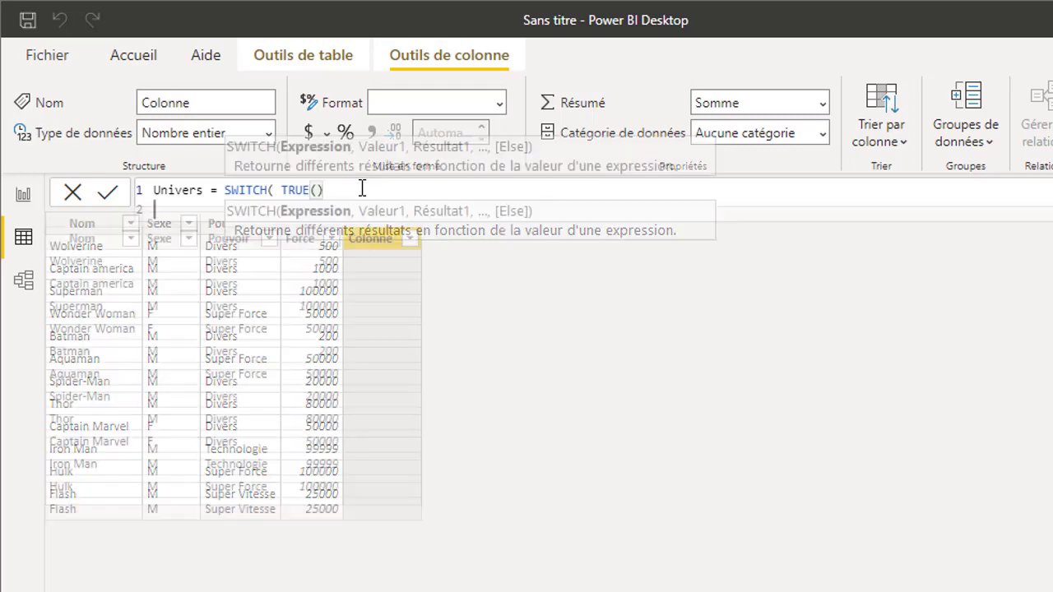
key(alt+Return)
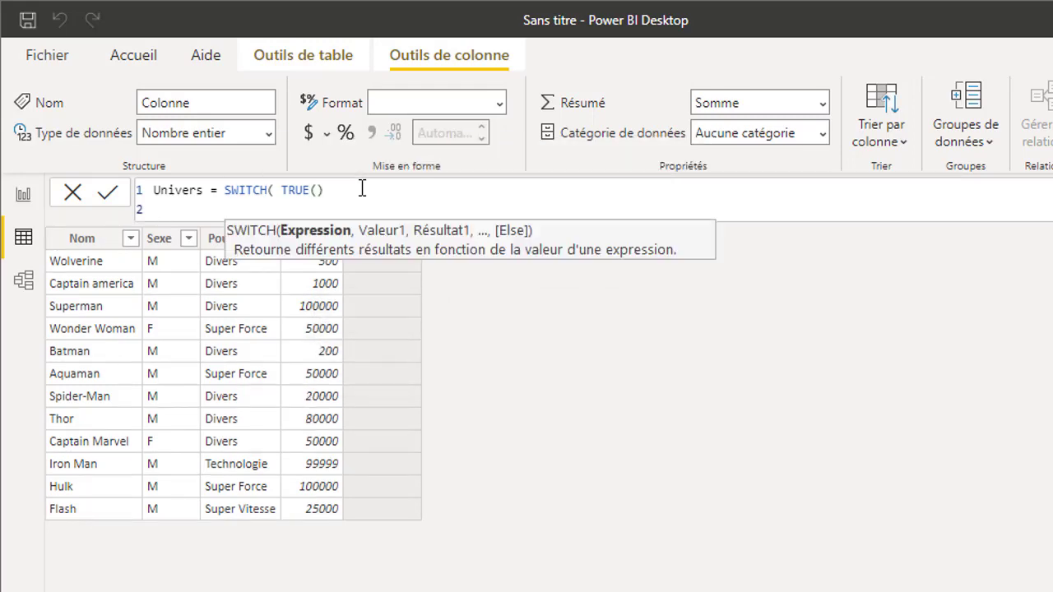
Step: Write the Sup[Nom] IN {Wolverine … Iron Man} condition returning "Marvel", then add a new line
text(,)
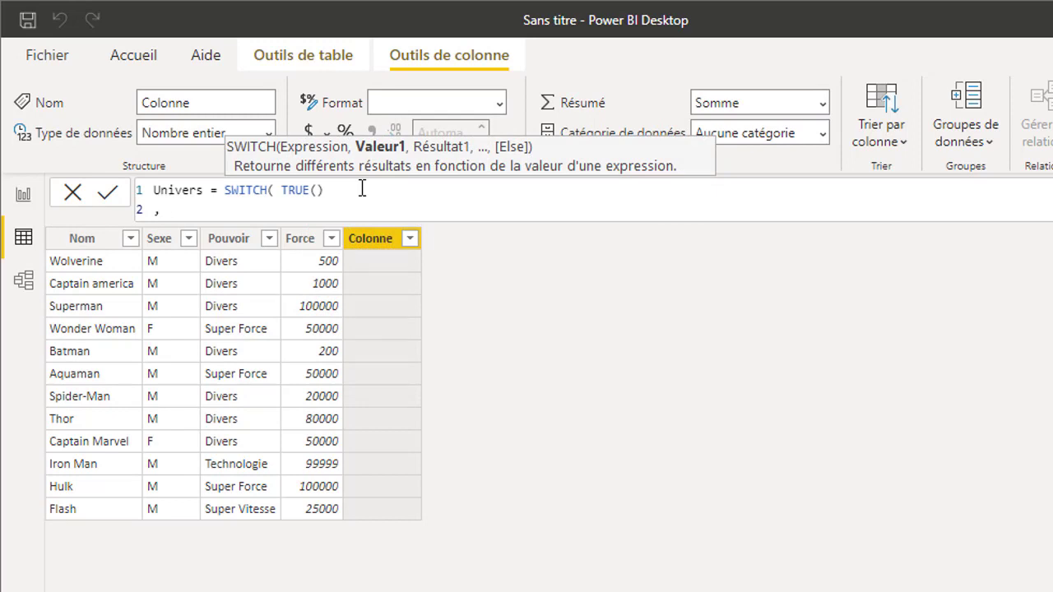
text(Sup)
click(238, 276)
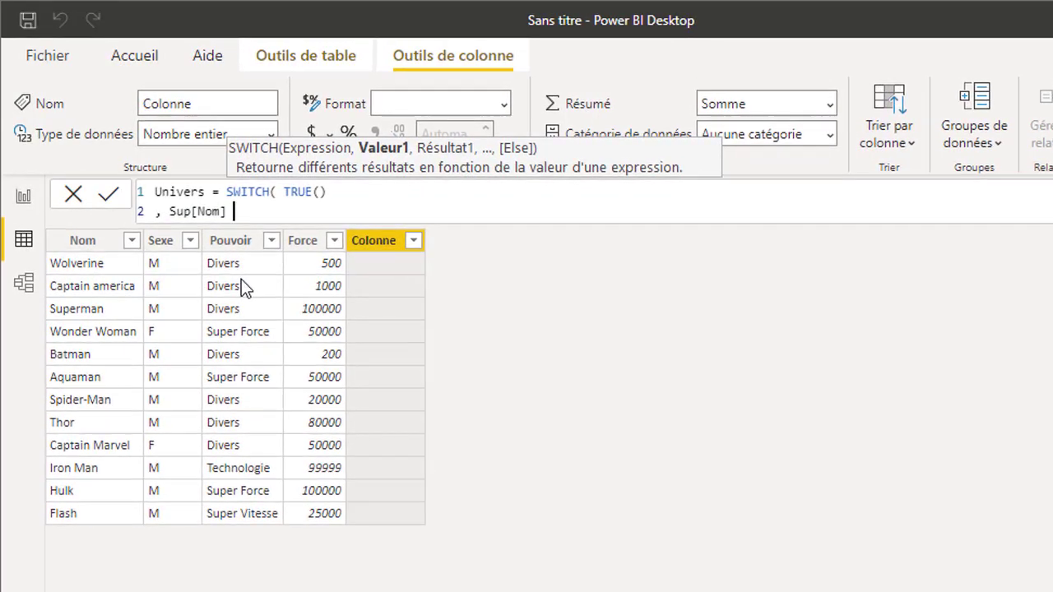
text(IN )
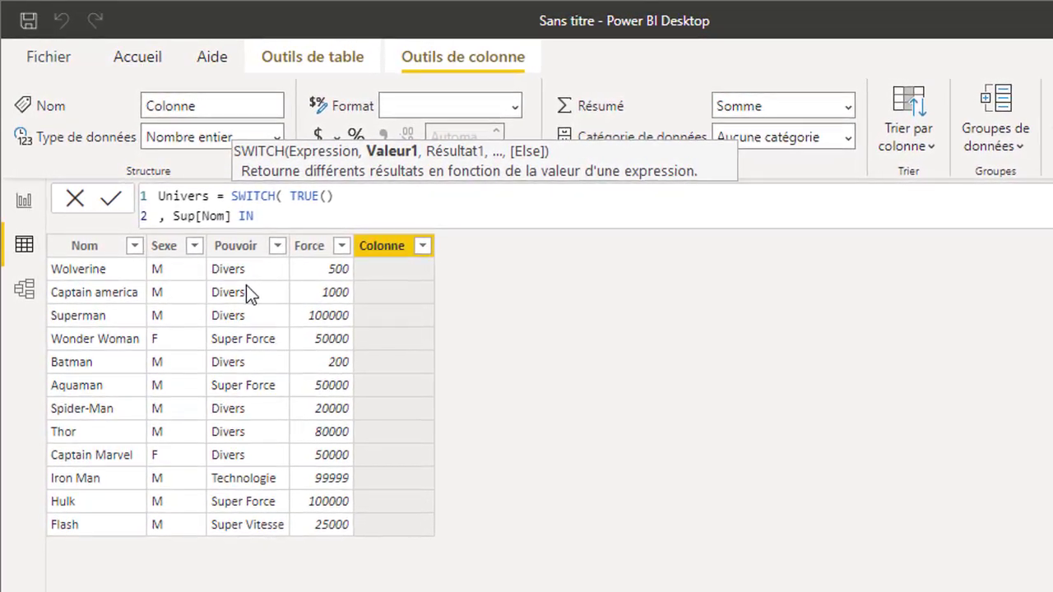
text({)
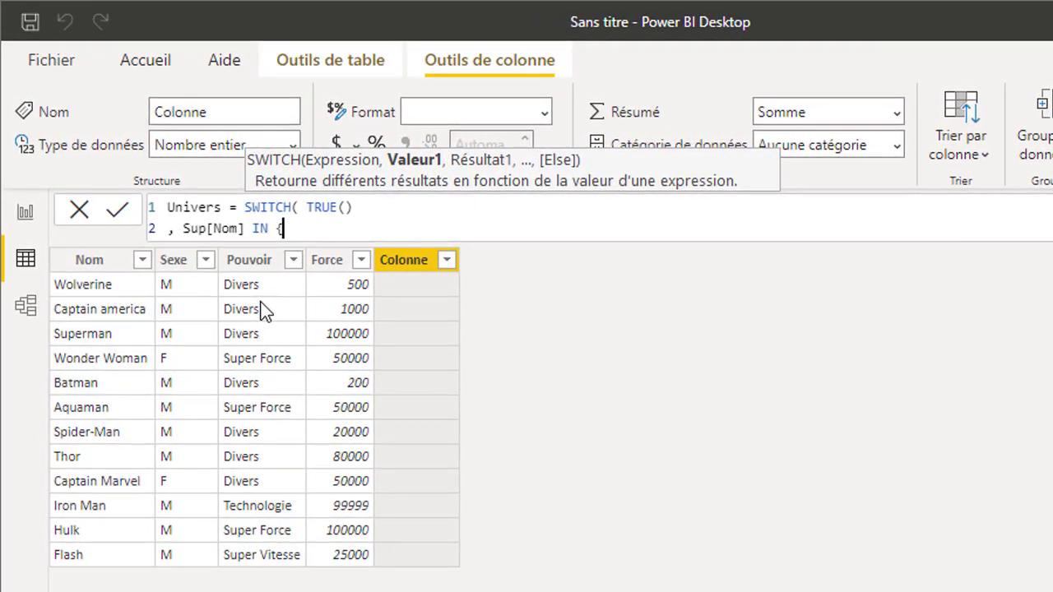
text("Wolverine")
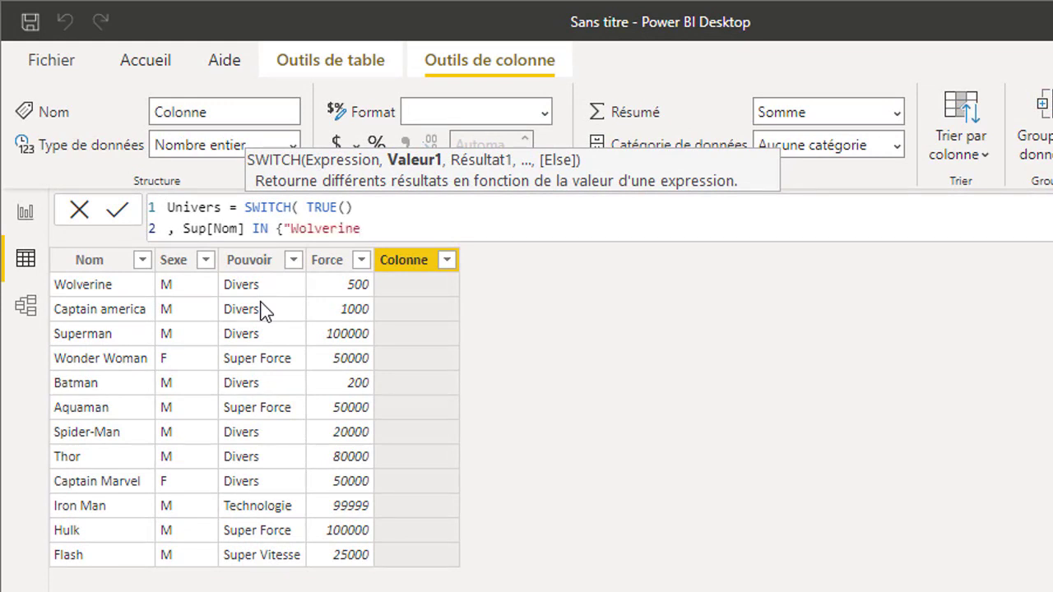
text(, "Captain america", "Spider-Man)
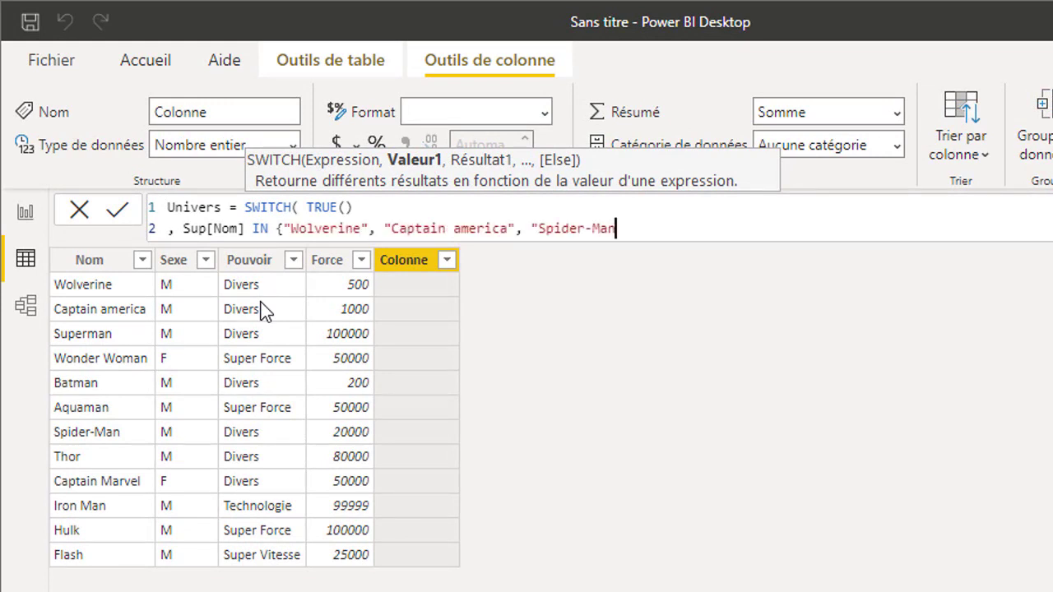
text(", "Thor", "Captain Marvel")
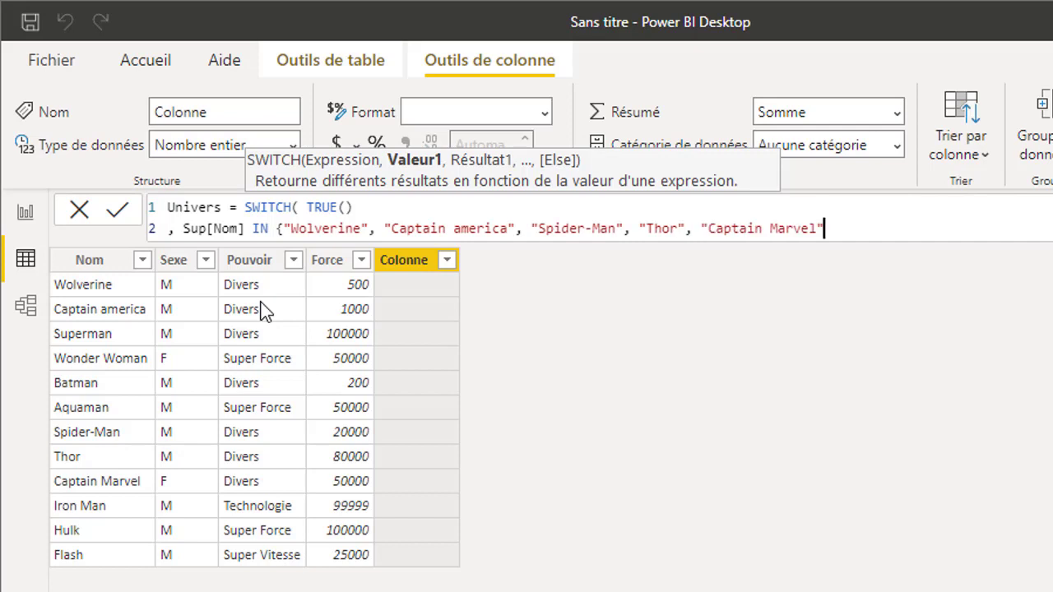
text(, "Iron Man",)
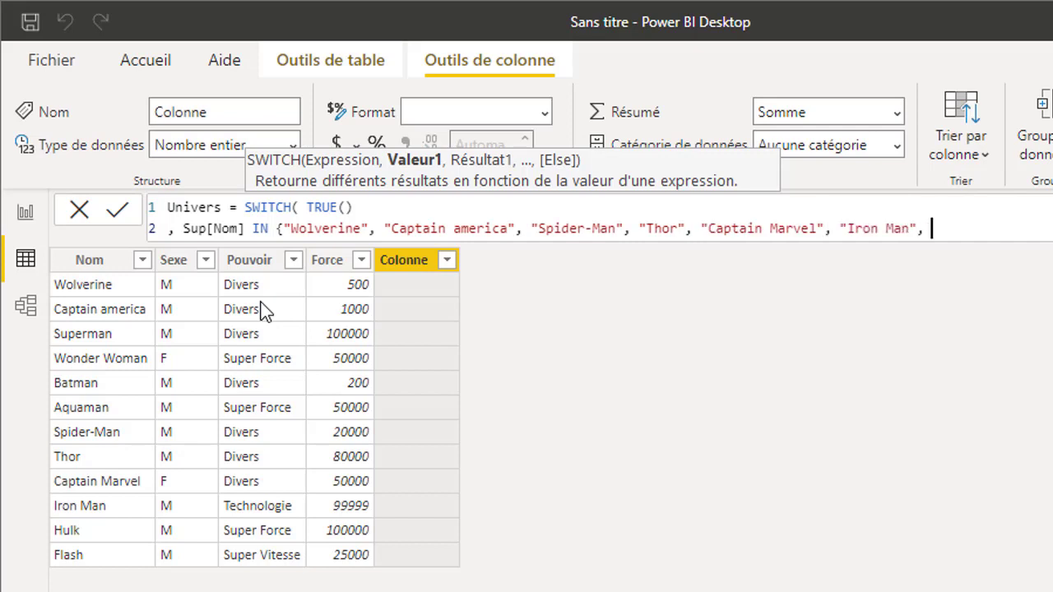
text( "Hulk")
text(})
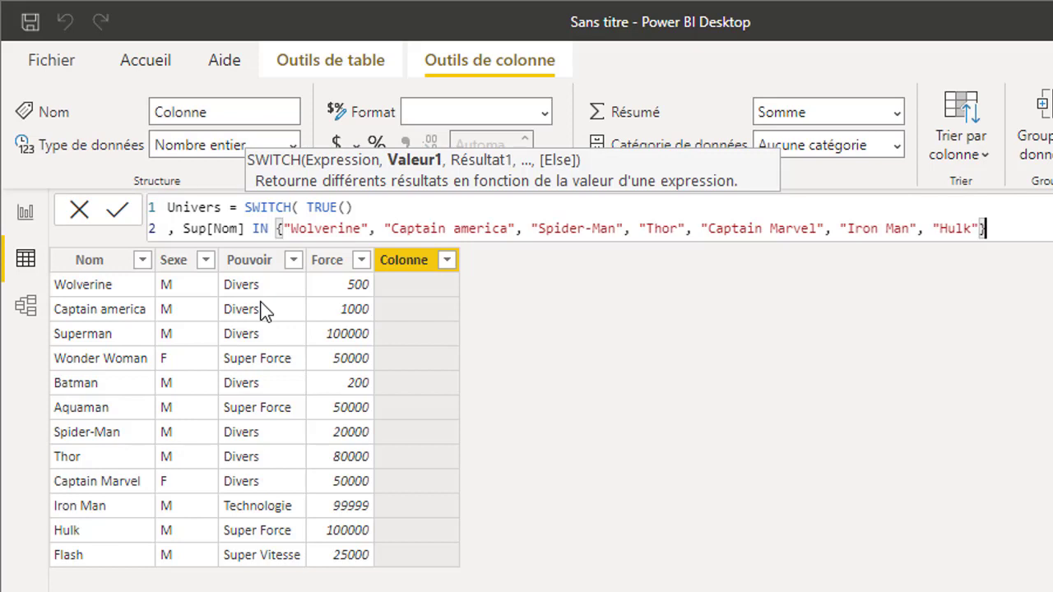
text(,)
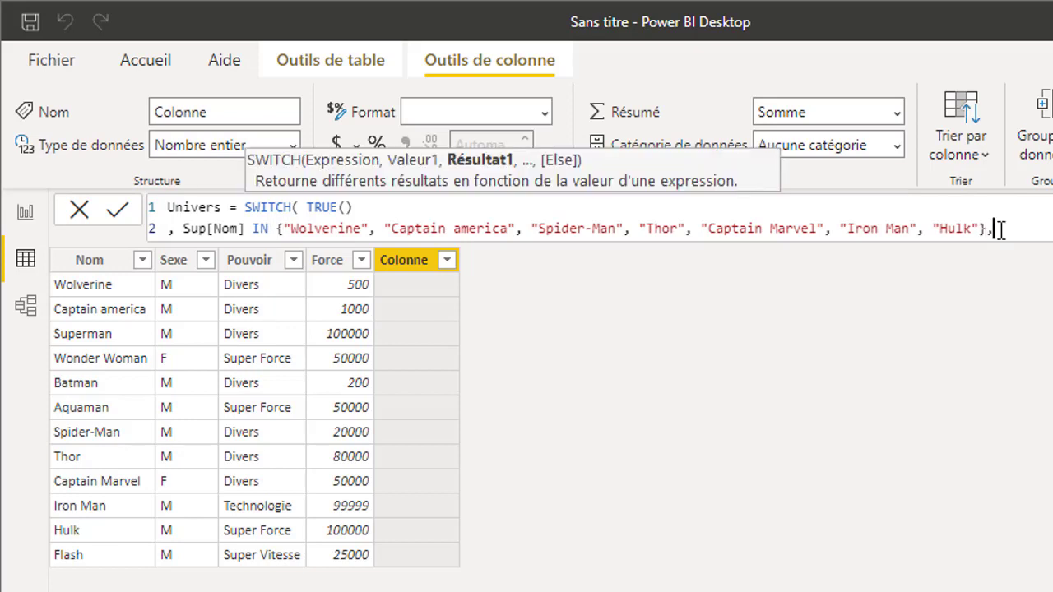
text( "Marvel)
click(283, 229)
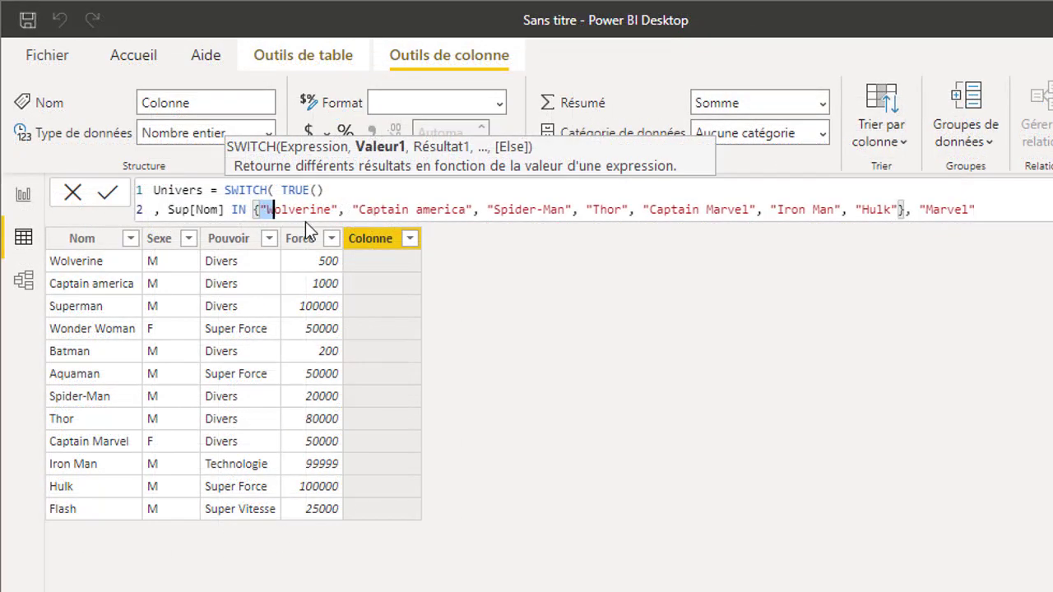
drag(306, 222, 892, 209)
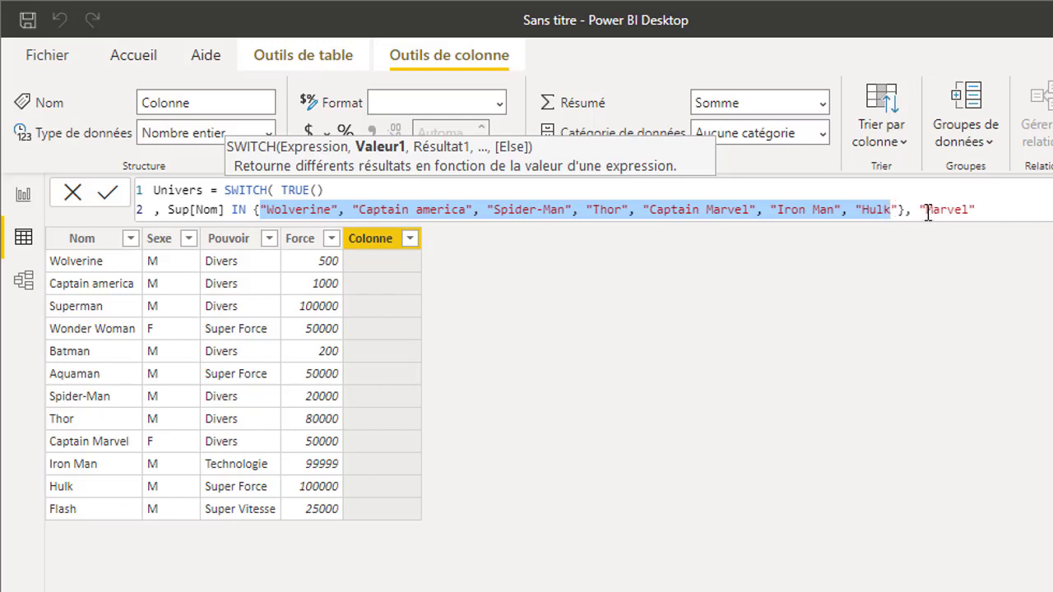
click(990, 209)
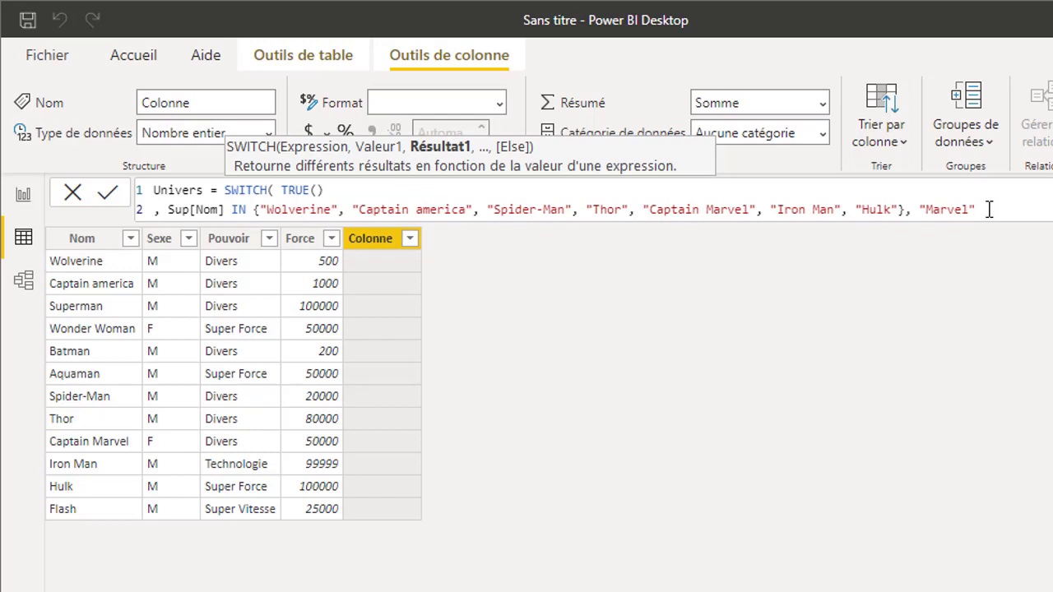
key(alt+Return)
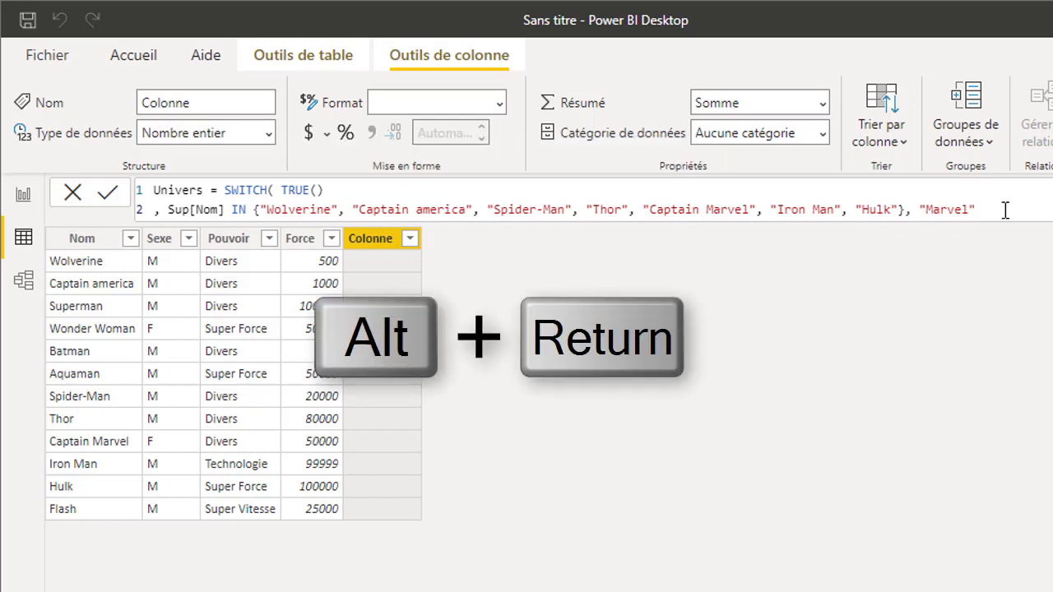
Step: Add the DC condition for Superman, Wonder Woman, Batman, Aquaman and Flash, then commit Univers
key(alt+Return)
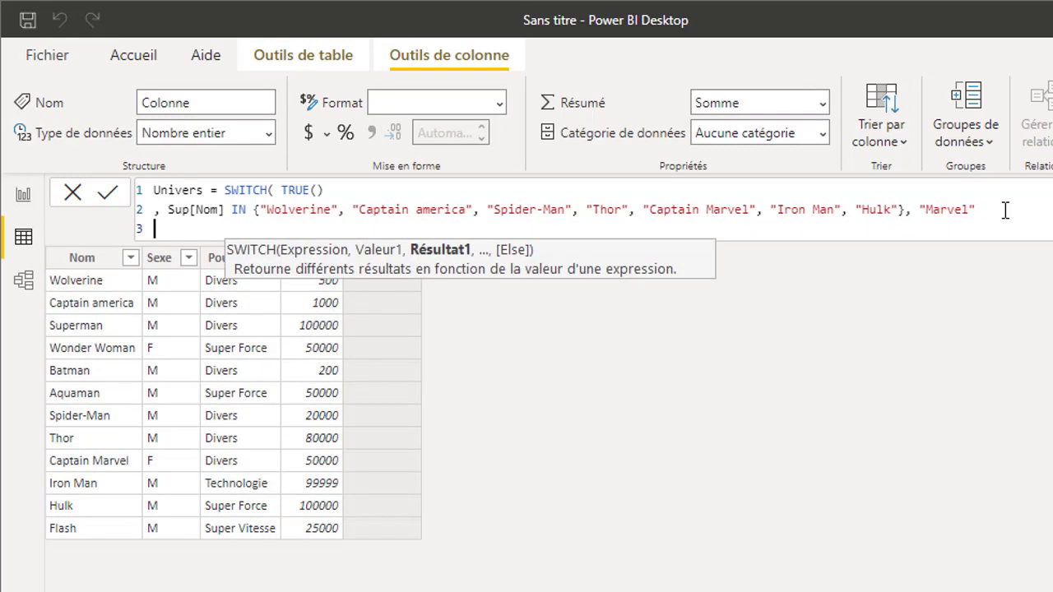
text(, )
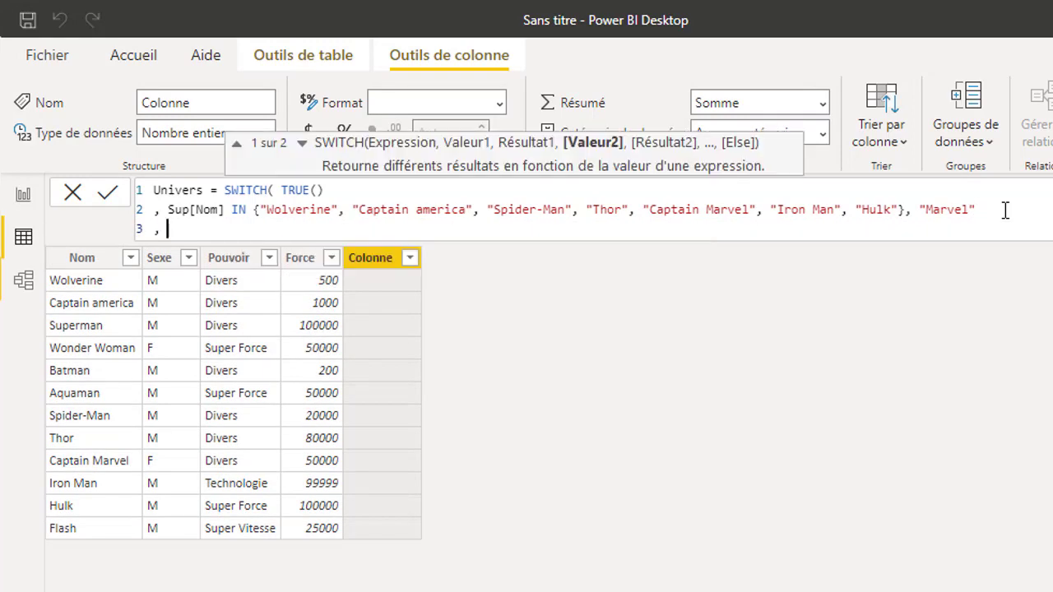
text(Sup)
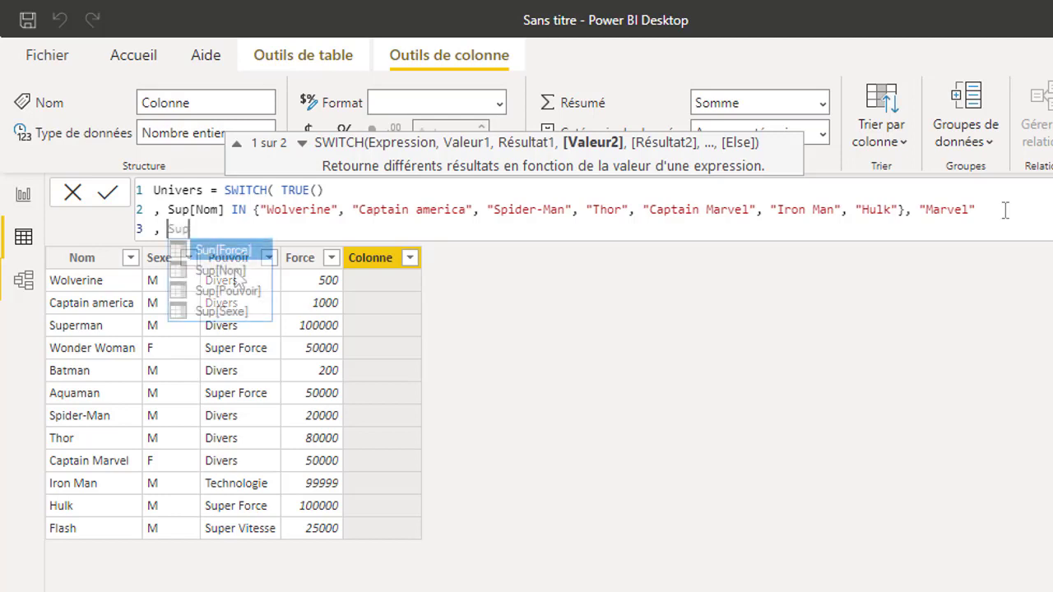
text([Nom])
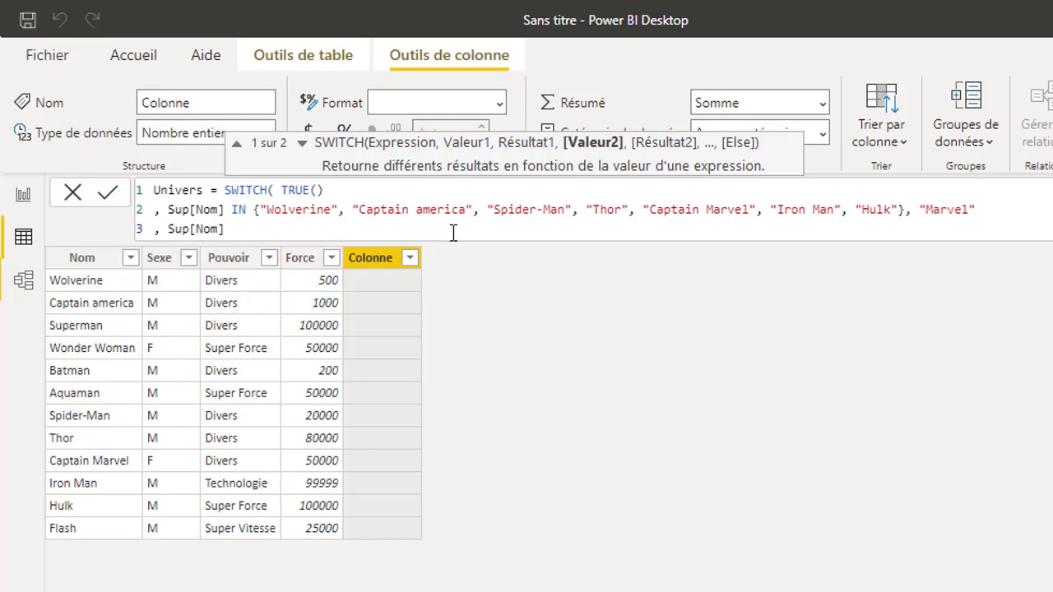
text( IN {)
text("Superman", "Wonder Woman", "Batman")
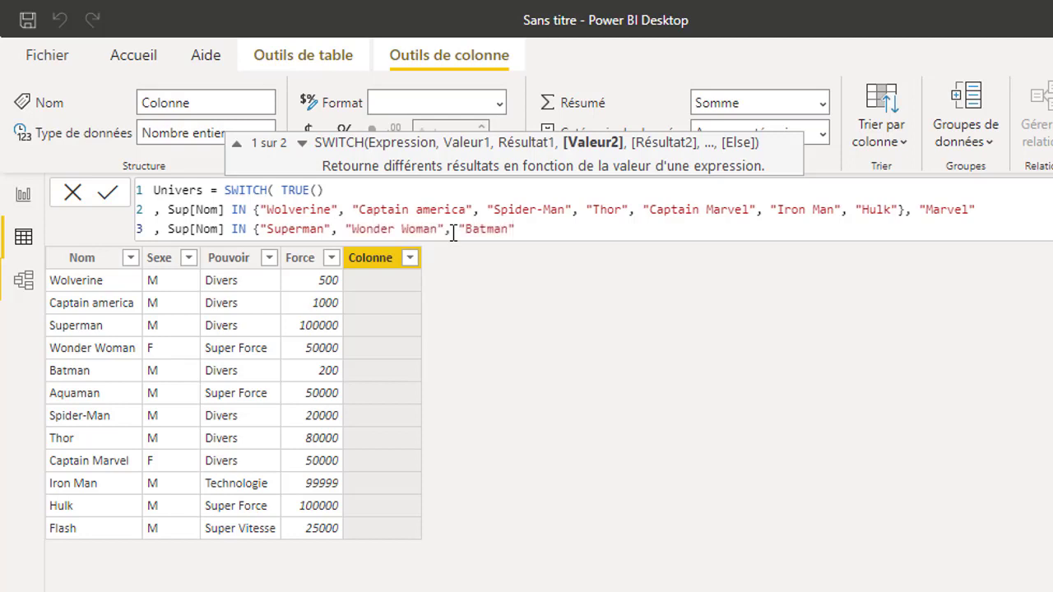
text(, "Aquaman", "Flash")
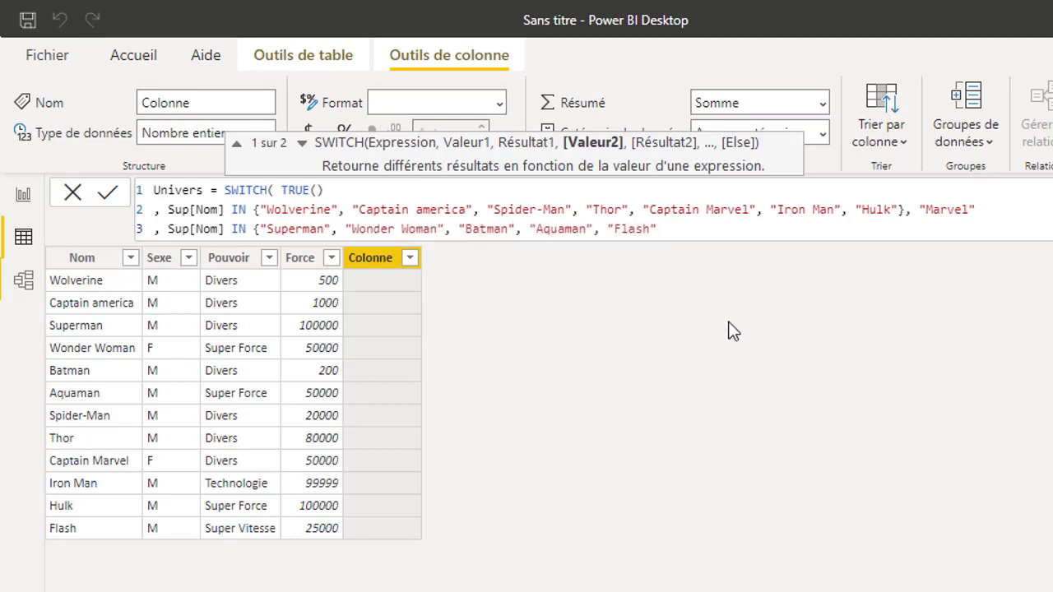
text(})
text(, "DC)
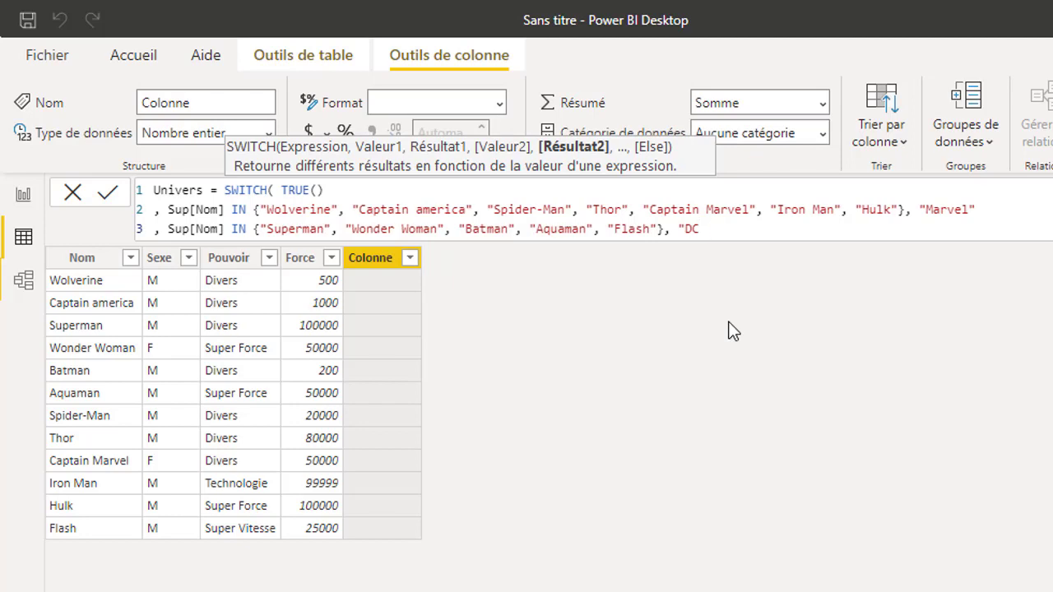
text(")
text())
key(Return)
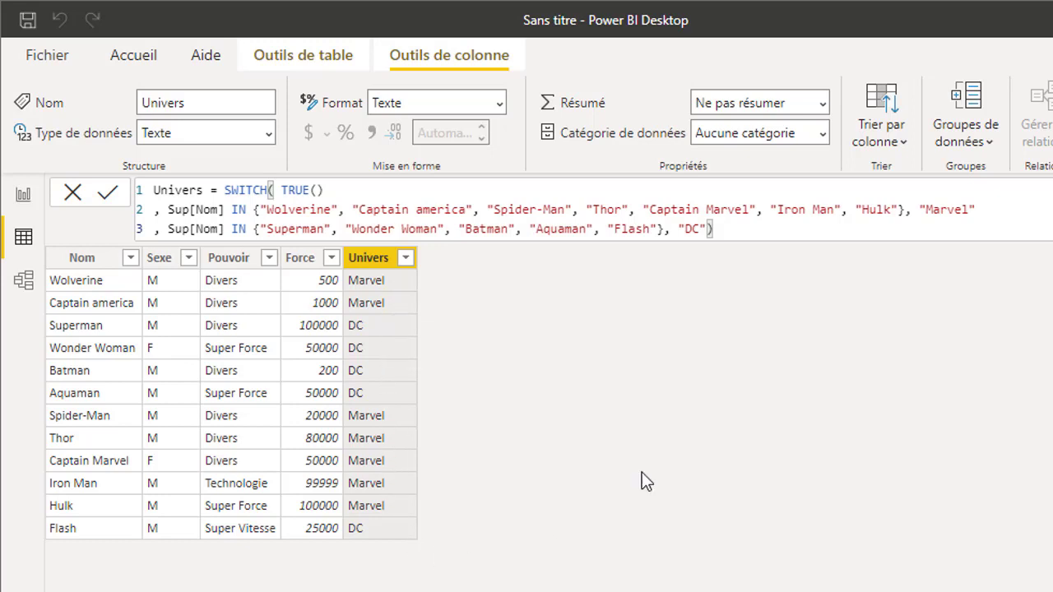
click(310, 191)
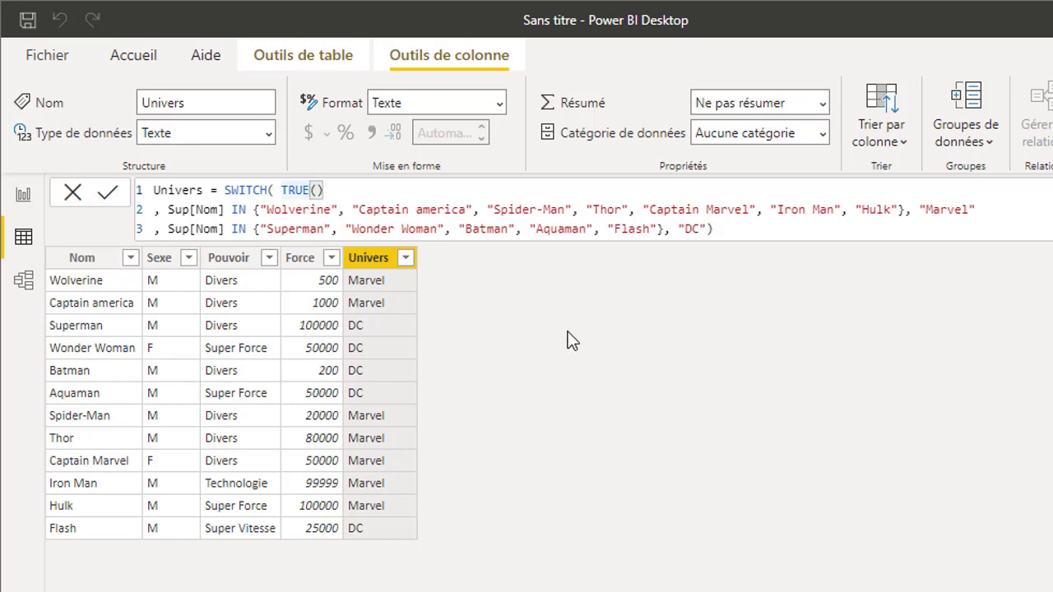
key(BackSpace)
key(BackSpace)
key(BackSpace)
key(BackSpace)
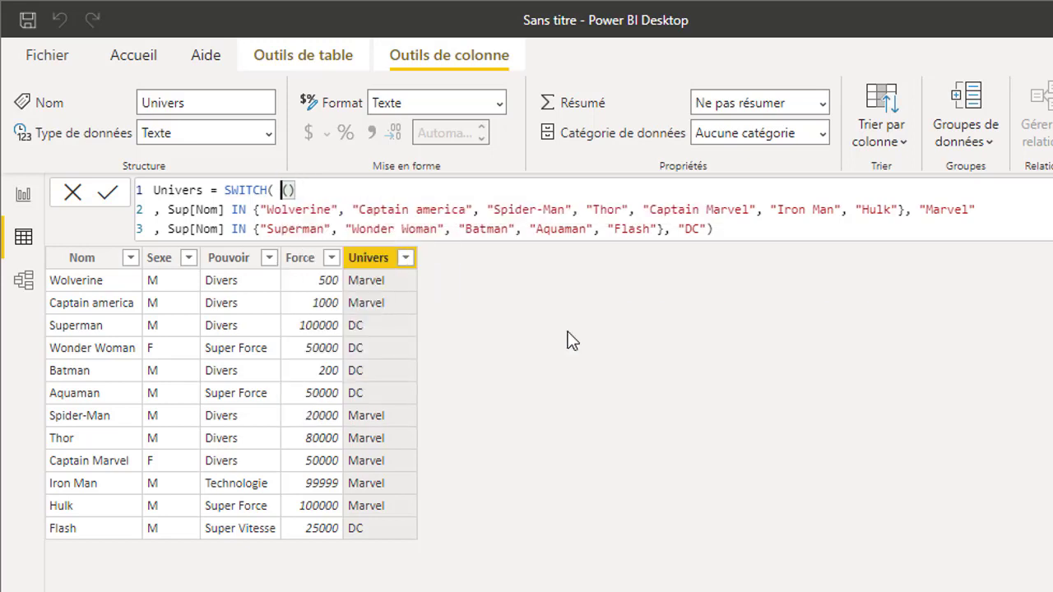
text(FALSE)
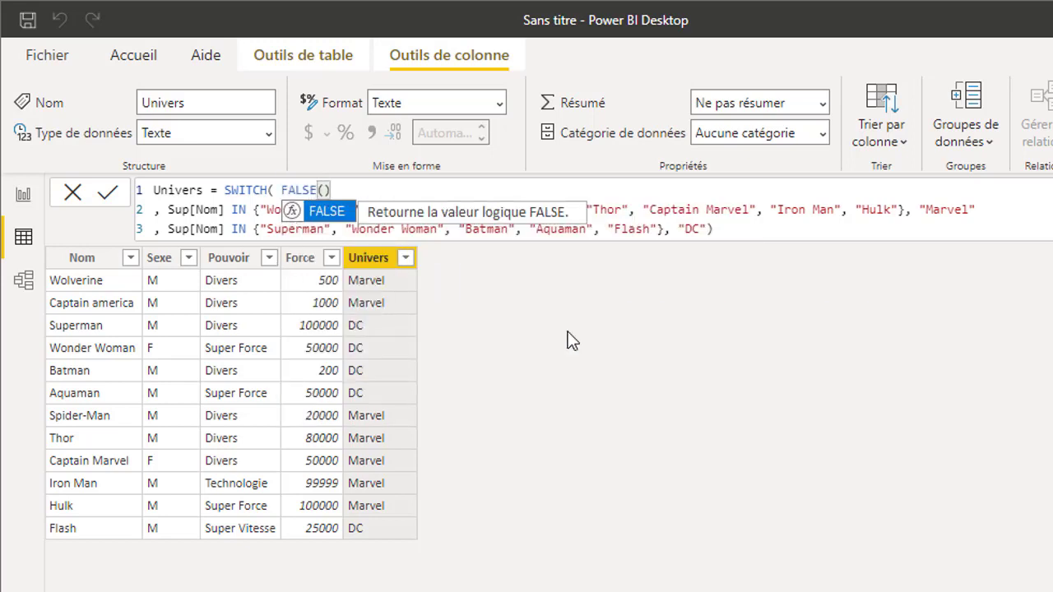
click(420, 188)
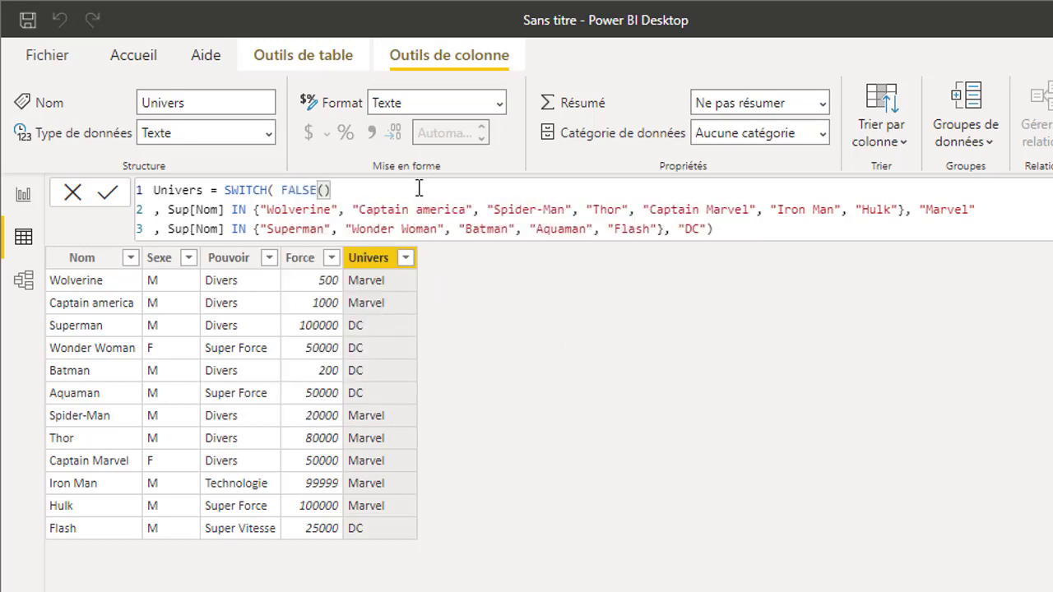
key(Return)
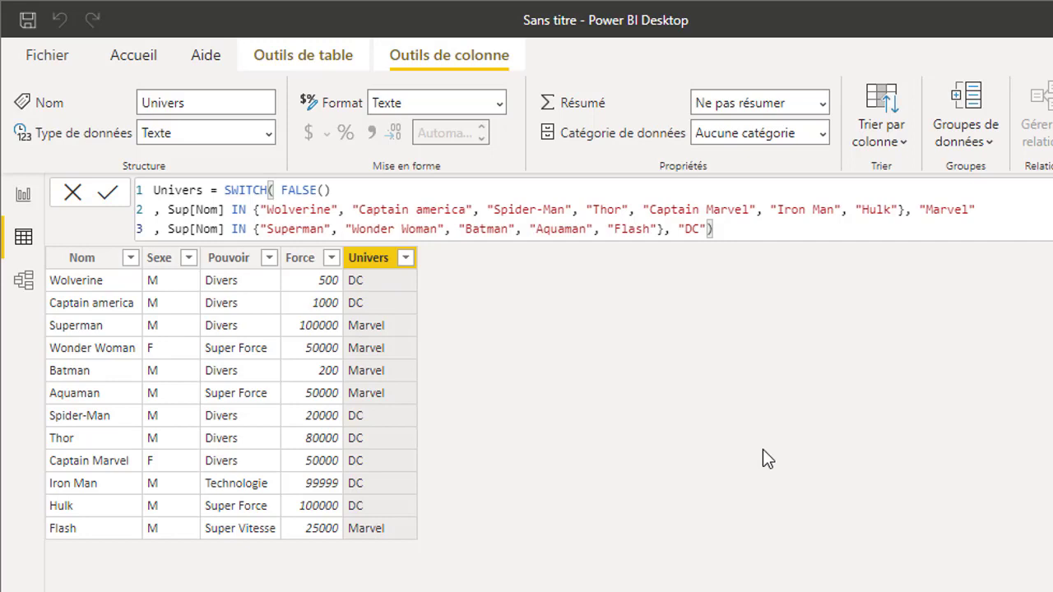
double_click(314, 190)
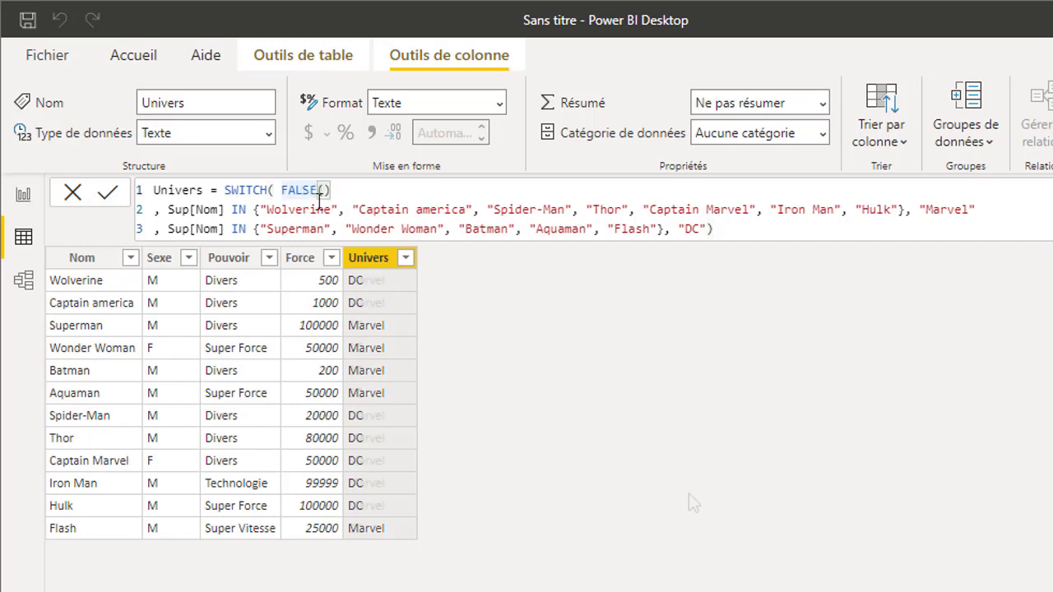
text(TRUE)
key(Return)
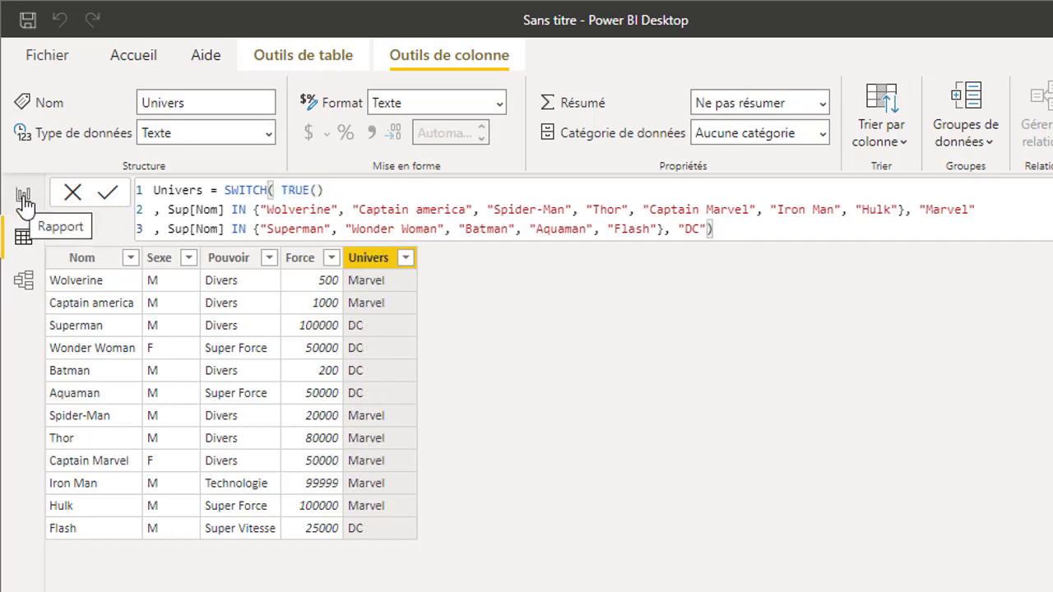
Step: In Report view, build a table visual of Univers with summed Force (DC 225200, Marvel 351499)
click(24, 202)
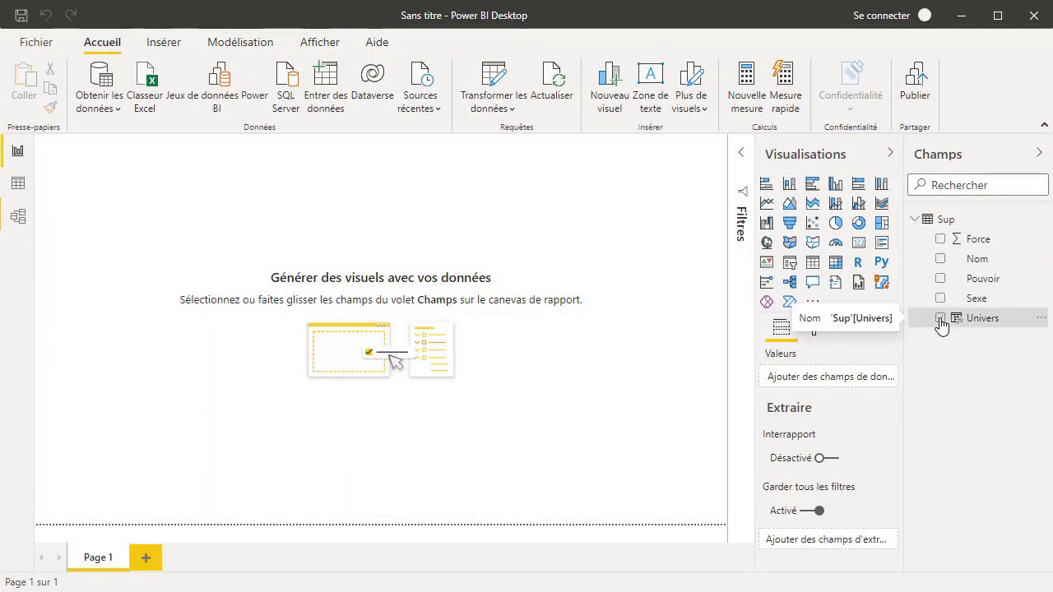
click(941, 319)
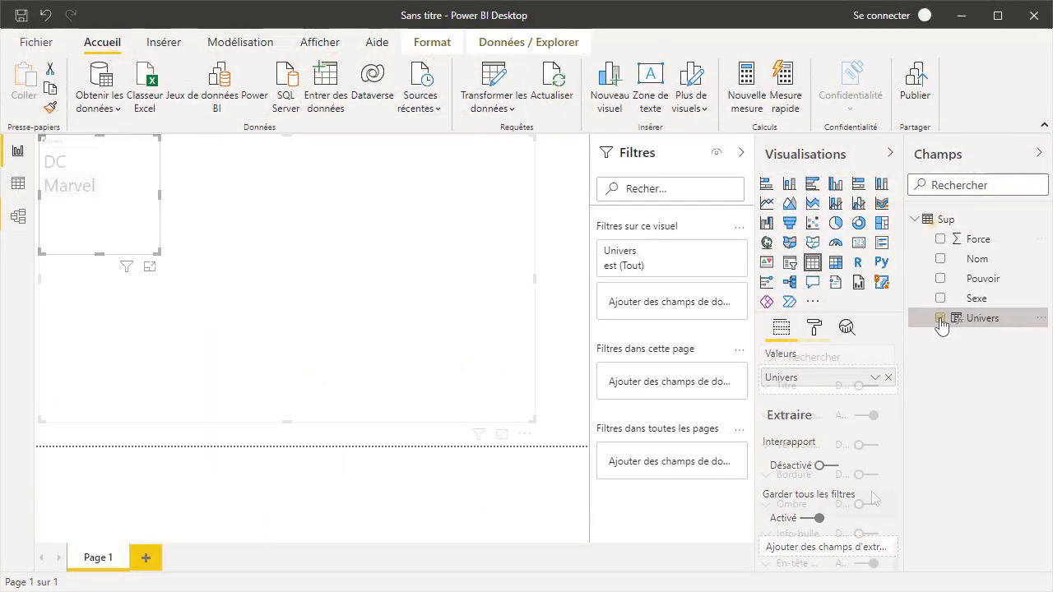
click(815, 328)
scroll(871, 491, down, 10)
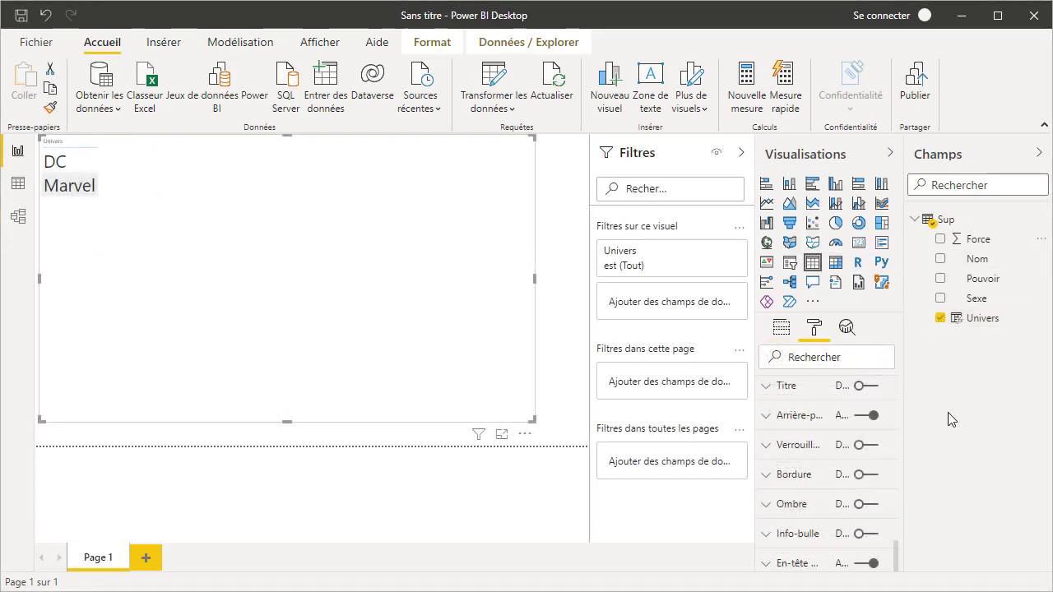
click(940, 239)
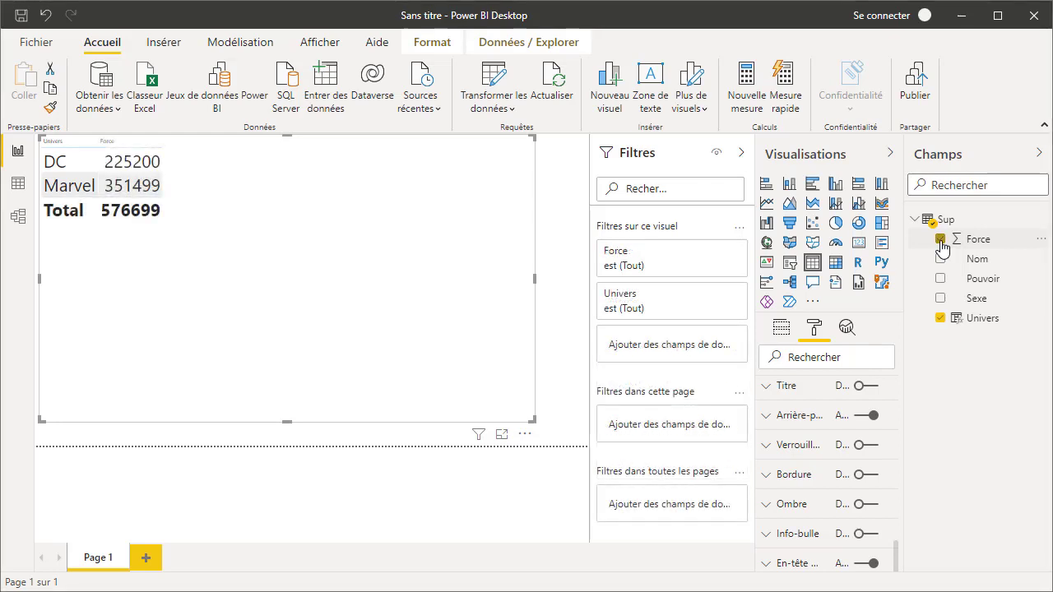
Step: Convert the table visual into a stacked bar chart of Force par Univers
click(766, 186)
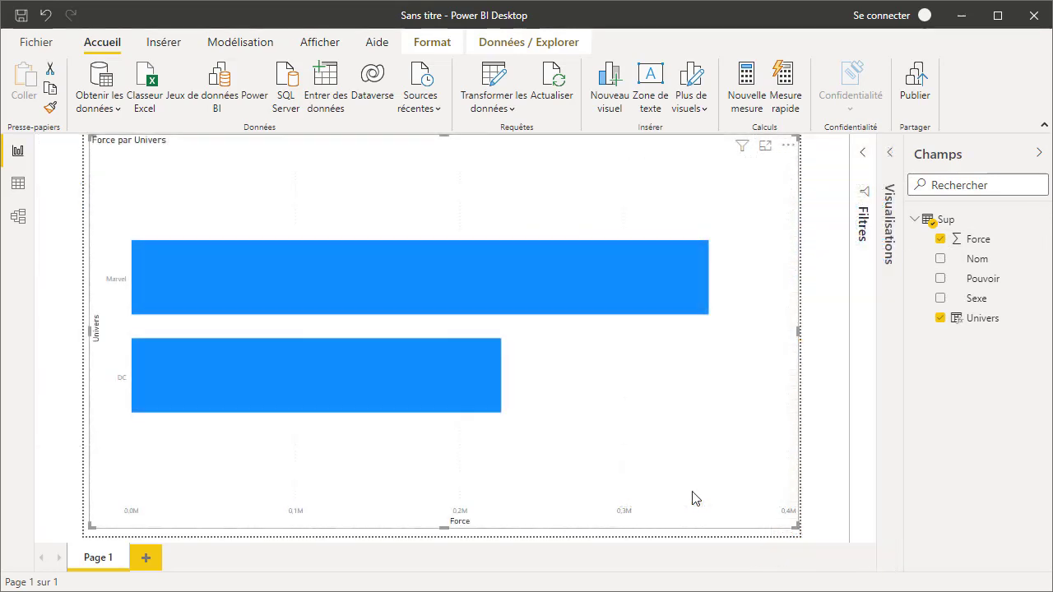
mouse_move(428, 396)
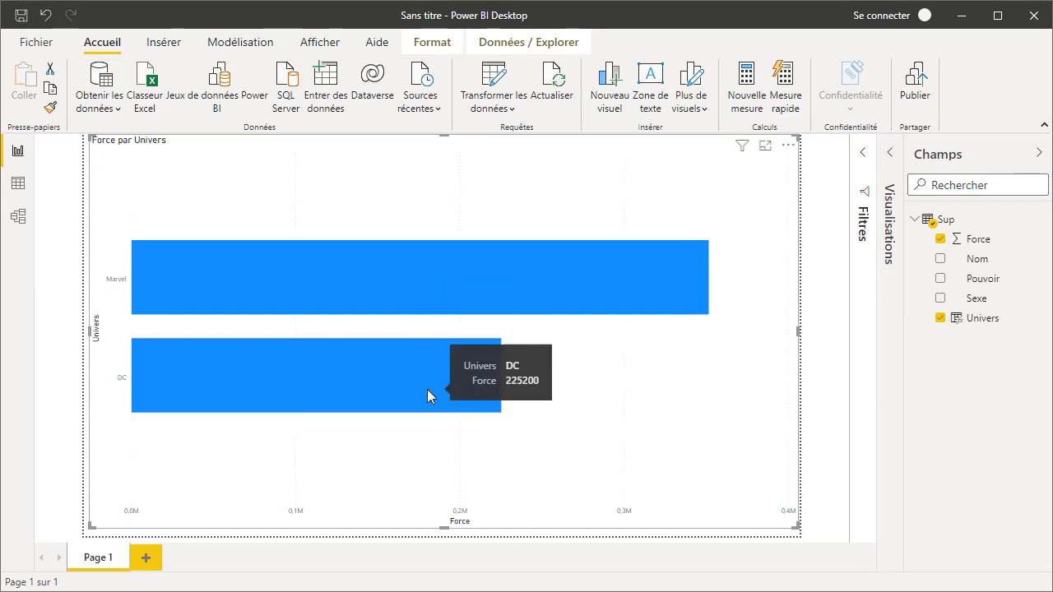